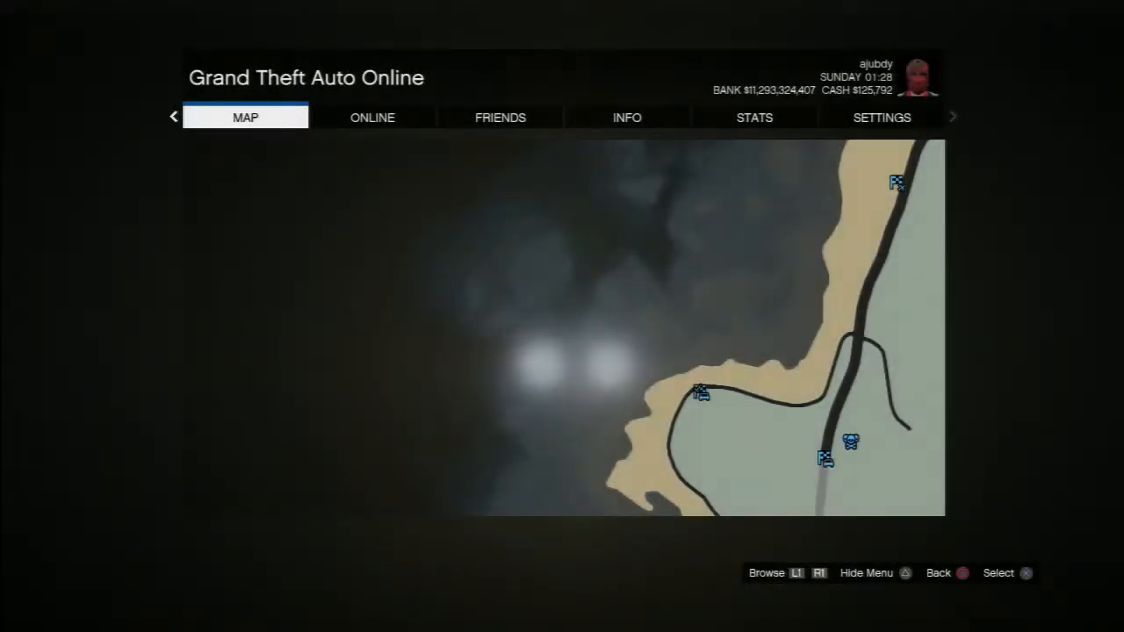
scroll(563, 315, "down", 5)
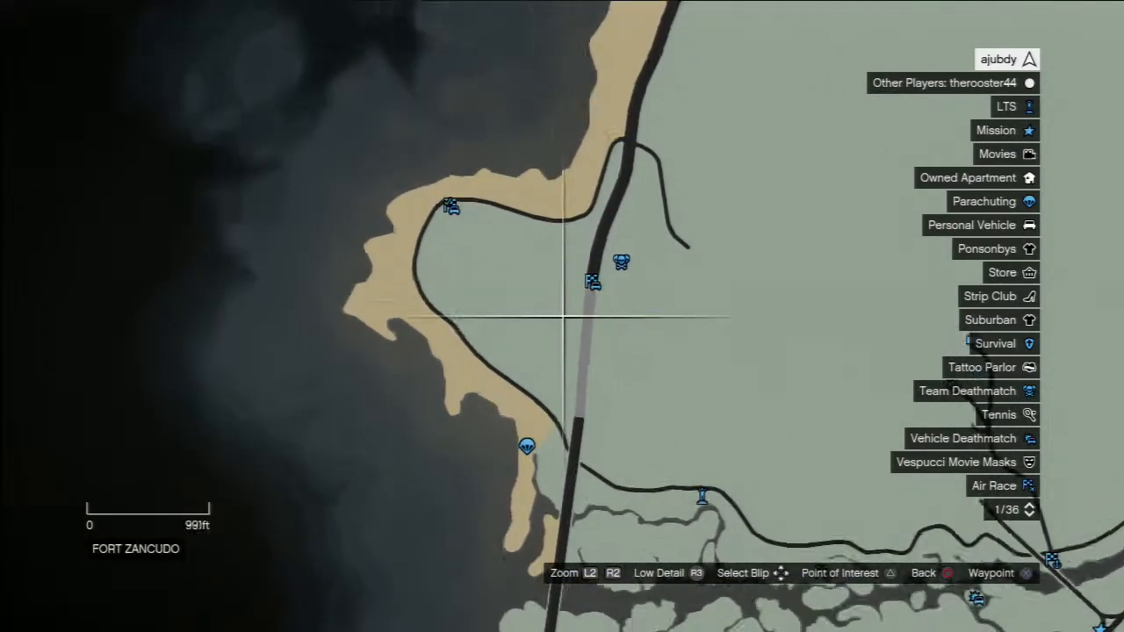
scroll(563, 315, "down", 3)
Zoom in on the Fort Zancudo coast and pan the map out over the Pacific Ocean
key("Up")
scroll(562, 315, "up", 3)
scroll(562, 315, "up", 3)
key("Left")
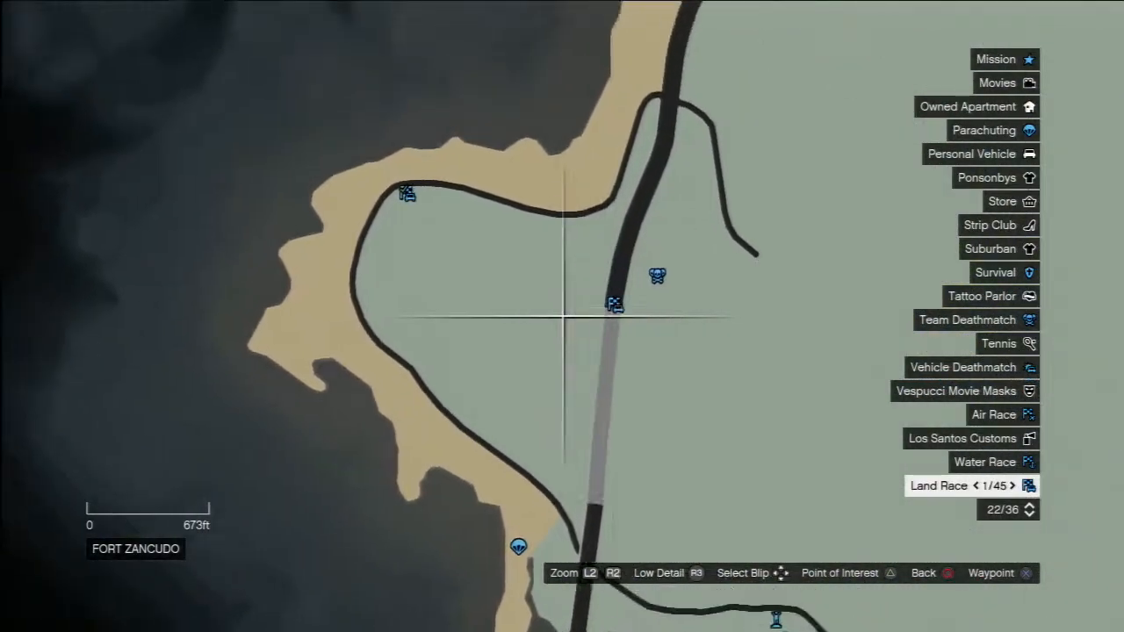
scroll(538, 326, "up", 2)
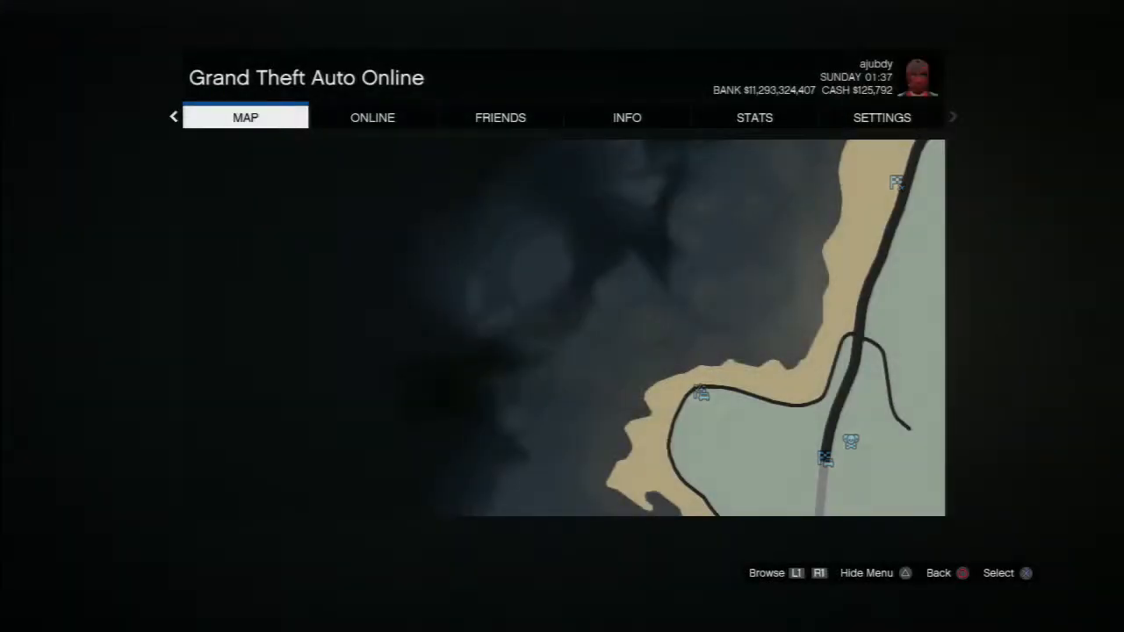
Locate the open ocean spot on the full-screen map, then resume play underwater
key("Return")
key("Right")
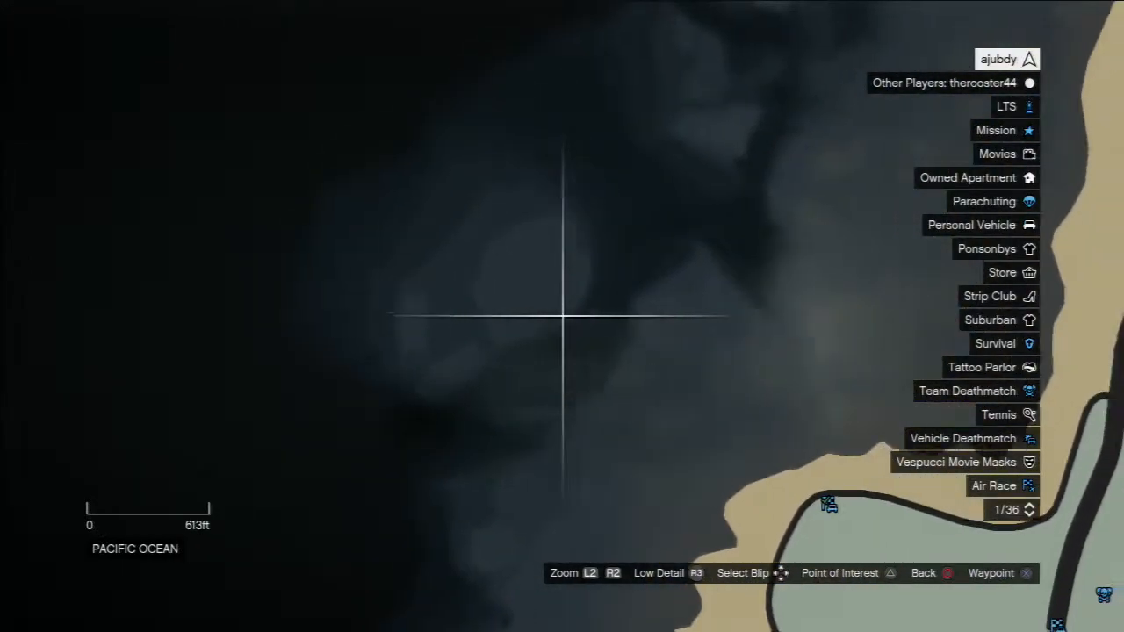
key("Down")
key("Escape")
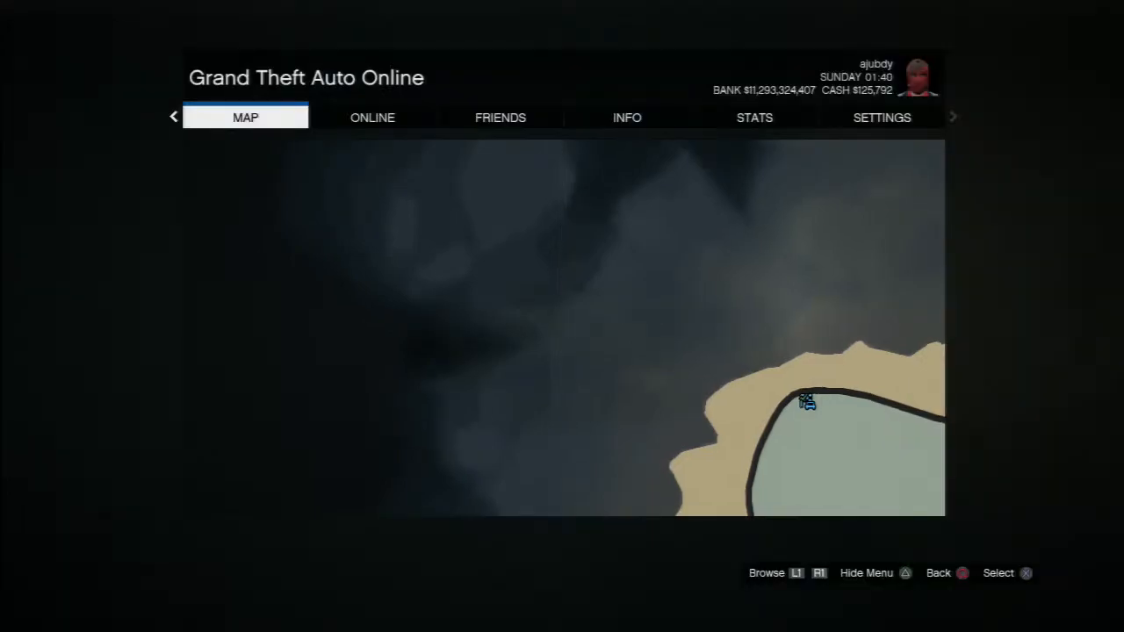
key("Escape")
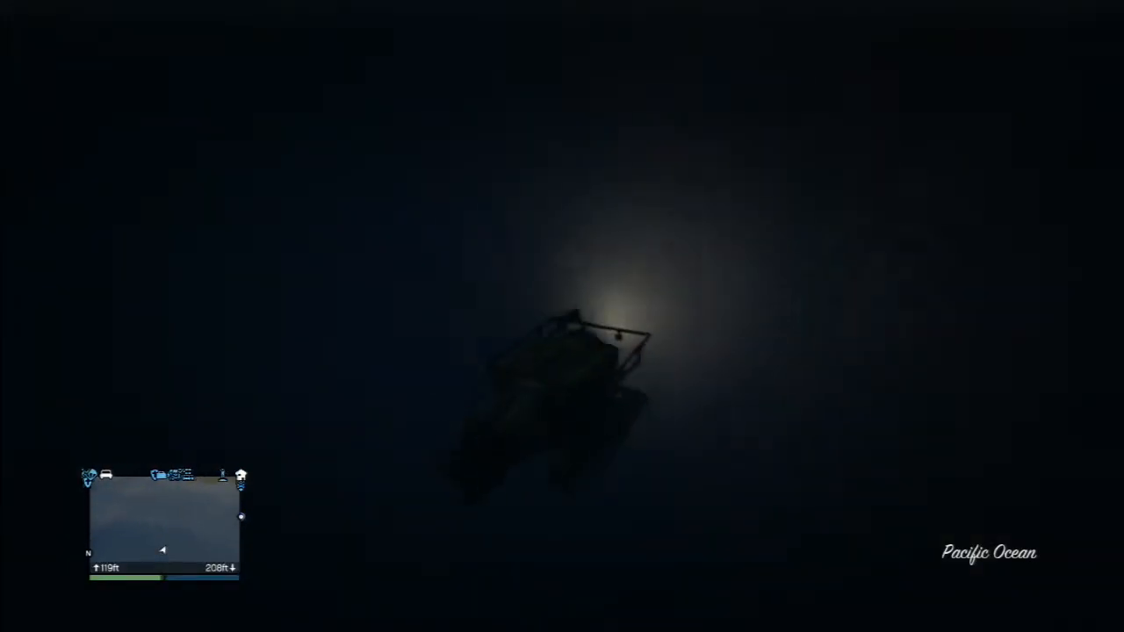